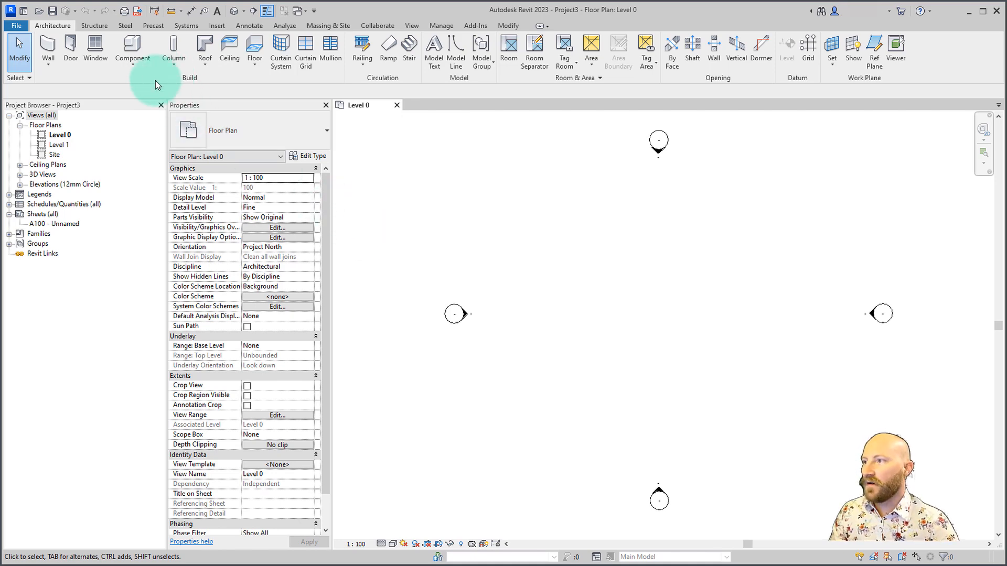
# Step: Draw a horizontal Wall-Ext_102Bwk-75Ins-100LBlk-12P wall about 2800 mm long in the Level 0 plan, inside the elevation markers
pyautogui.click(50, 49)
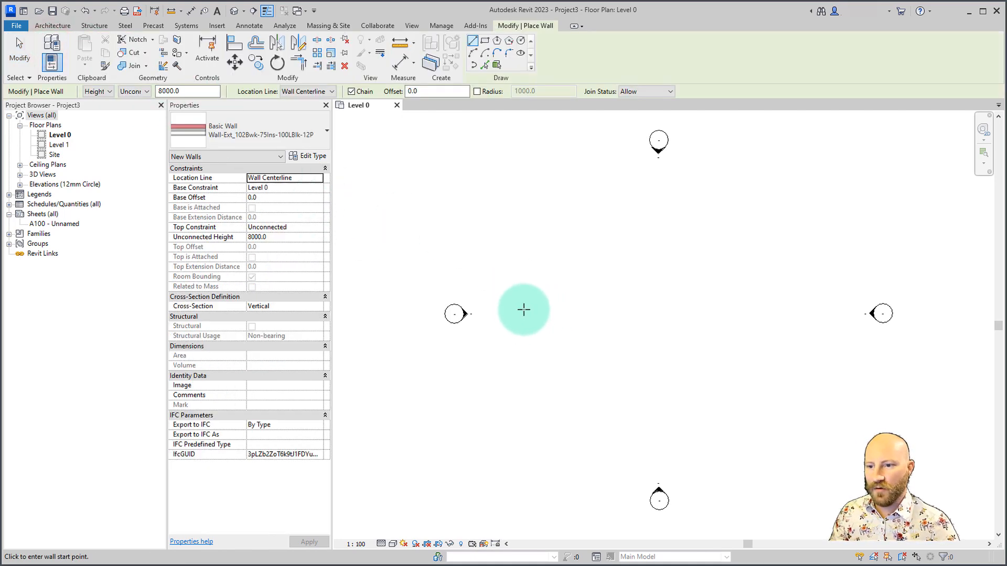
pyautogui.click(528, 311)
pyautogui.click(574, 311)
pyautogui.press('Escape')
pyautogui.press('Escape')
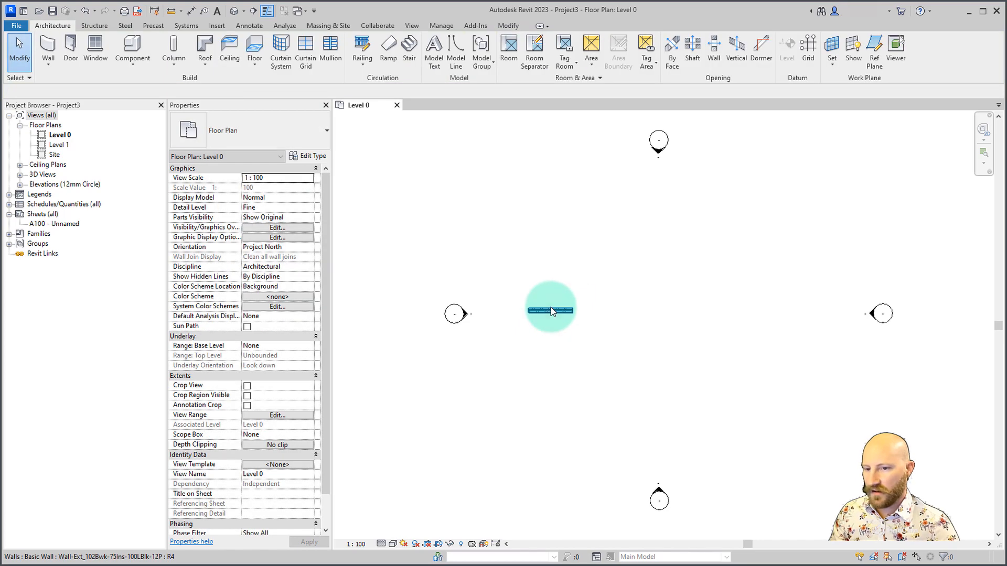
# Step: Copy the wall three times to the right in one horizontal row, leaving small gaps between the walls
pyautogui.click(556, 311)
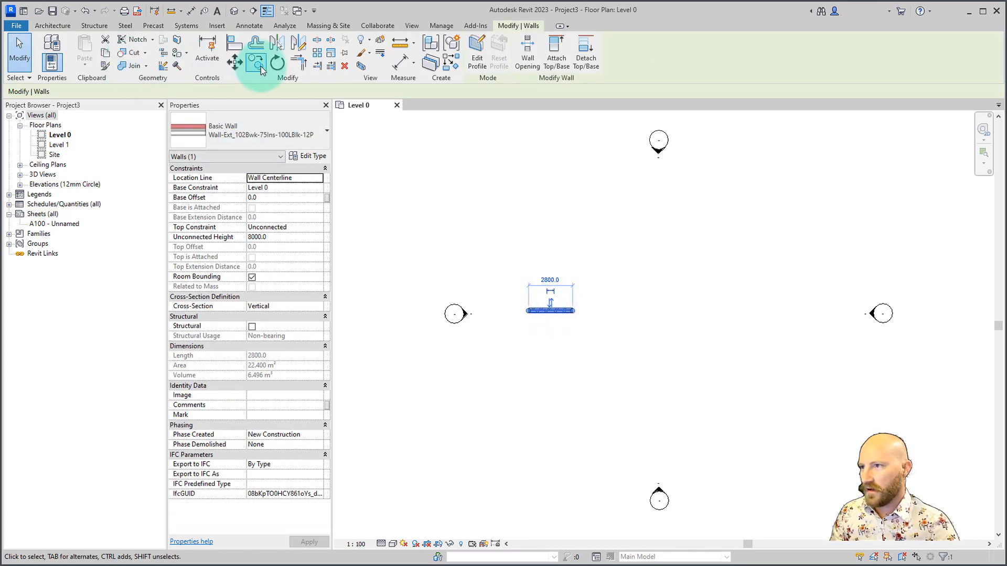
pyautogui.click(256, 63)
pyautogui.click(551, 290)
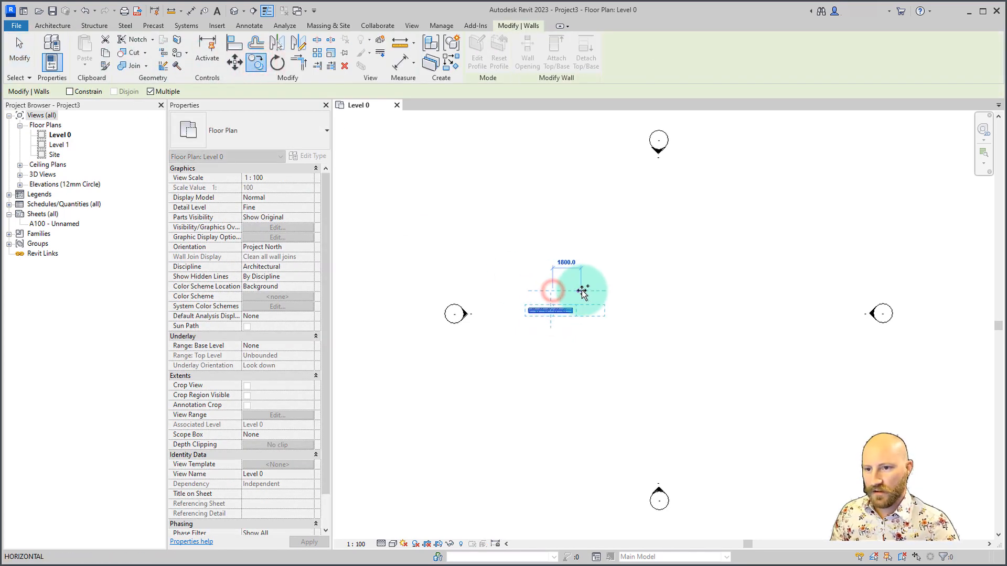
pyautogui.press('shift')
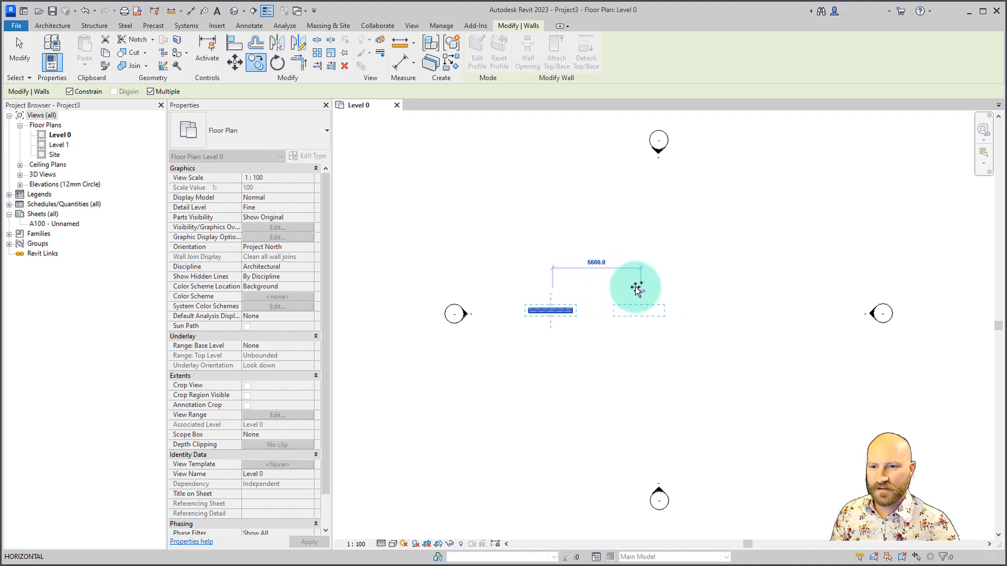
pyautogui.click(606, 285)
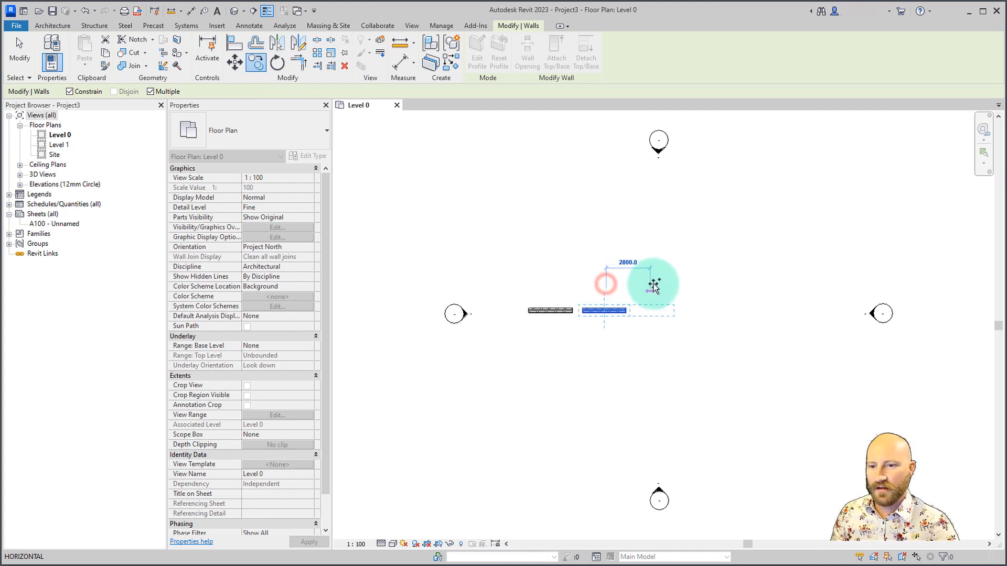
pyautogui.click(660, 286)
pyautogui.click(716, 281)
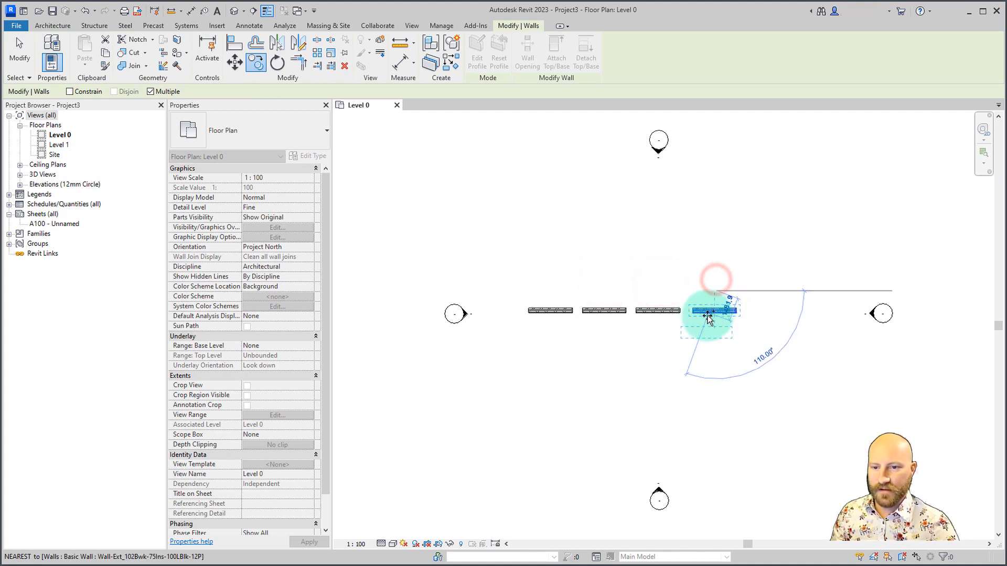
pyautogui.press('Escape')
pyautogui.press('Escape')
# Step: Open the default 3D view showing all four walls and examine the instance properties of the first wall
pyautogui.click(234, 11)
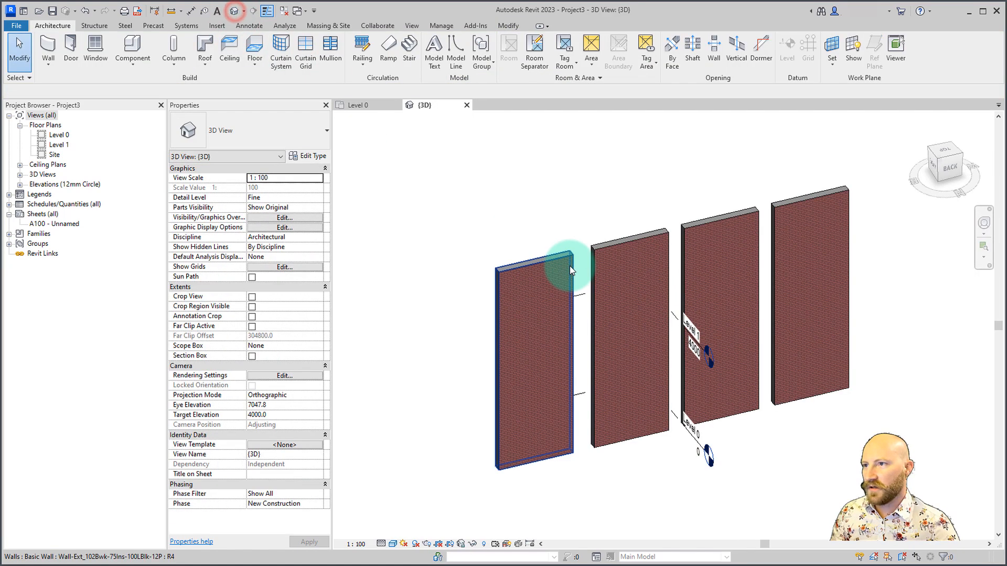
pyautogui.keyDown('shift'); pyautogui.moveTo(603, 333); pyautogui.dragTo(550, 278, button='middle'); pyautogui.keyUp('shift')
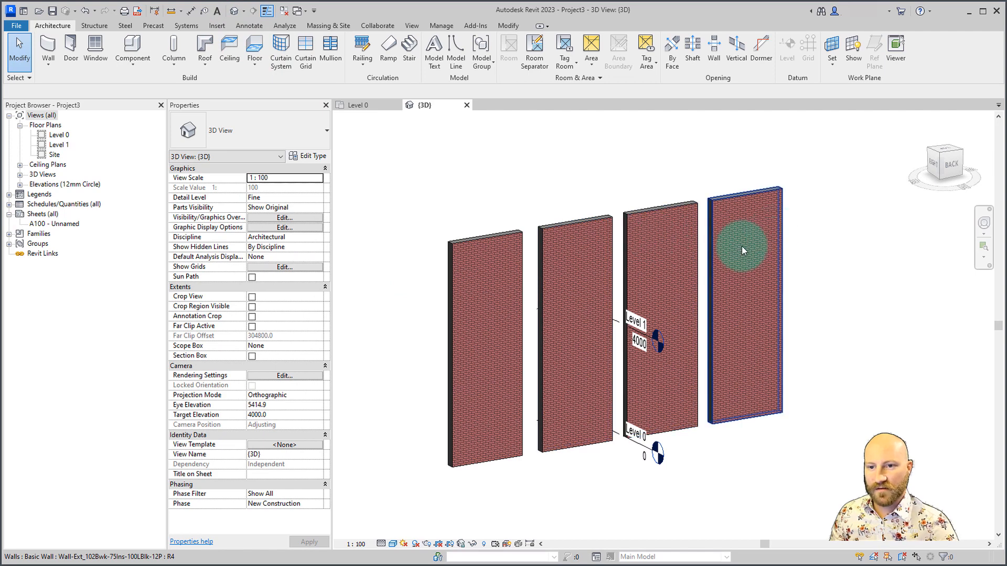
pyautogui.click(485, 241)
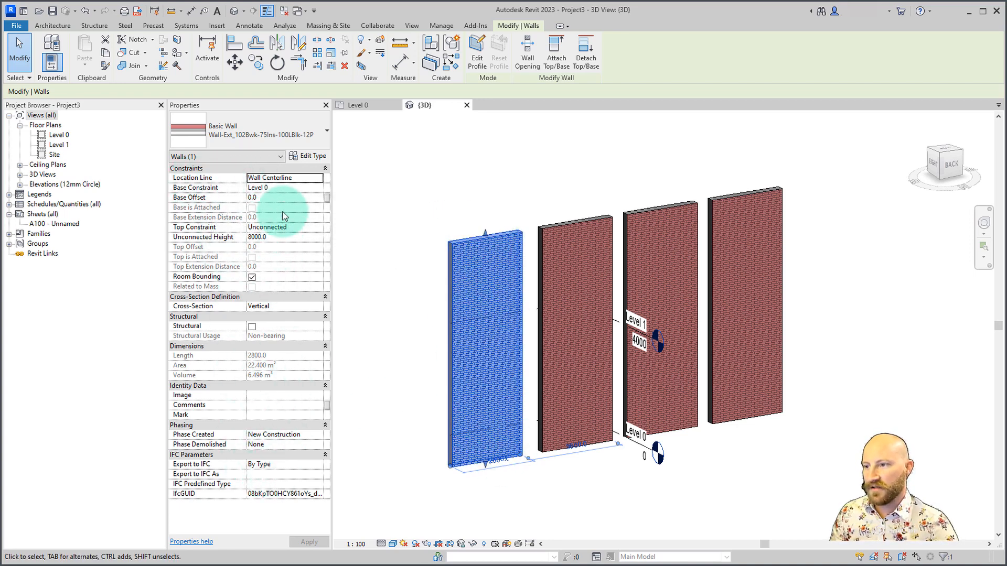
pyautogui.click(400, 188)
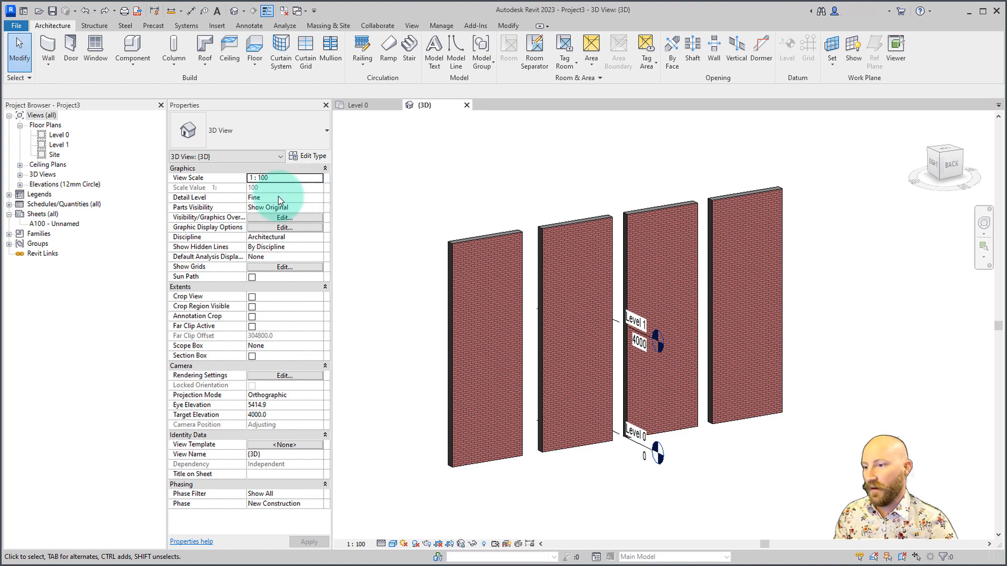
# Step: Set the first wall's unconnected height to 3000 mm
pyautogui.click(471, 249)
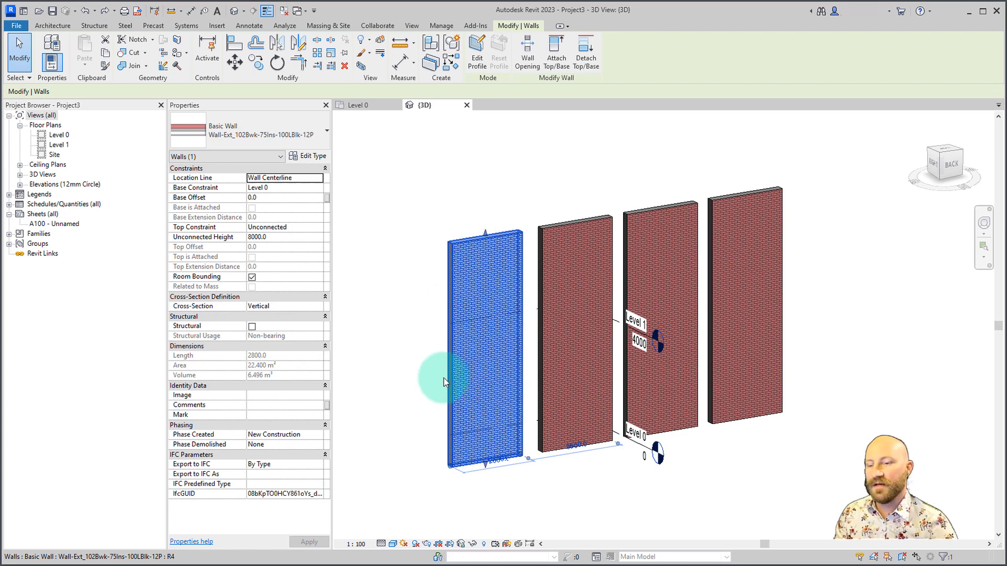
pyautogui.click(303, 236)
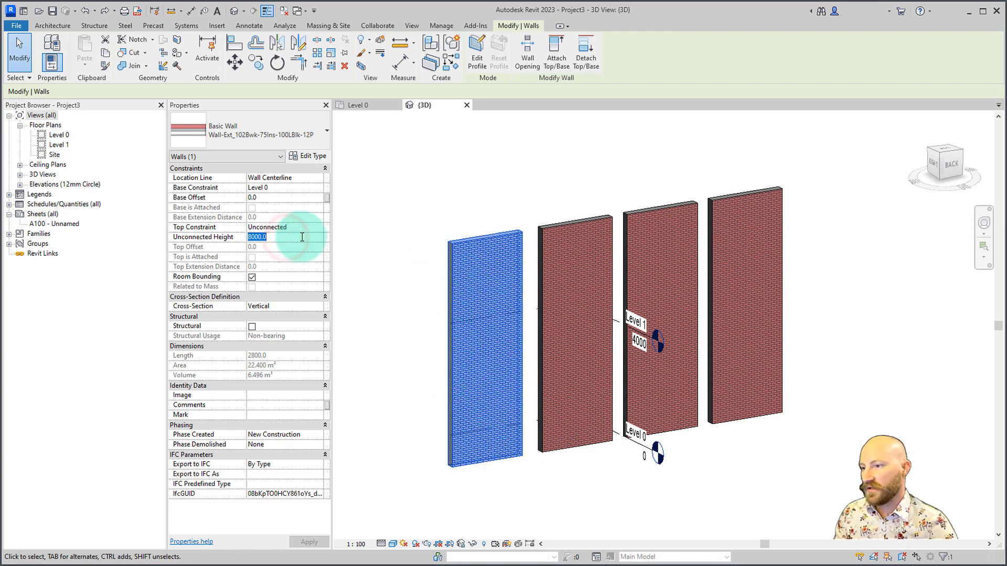
pyautogui.write('3000.0')
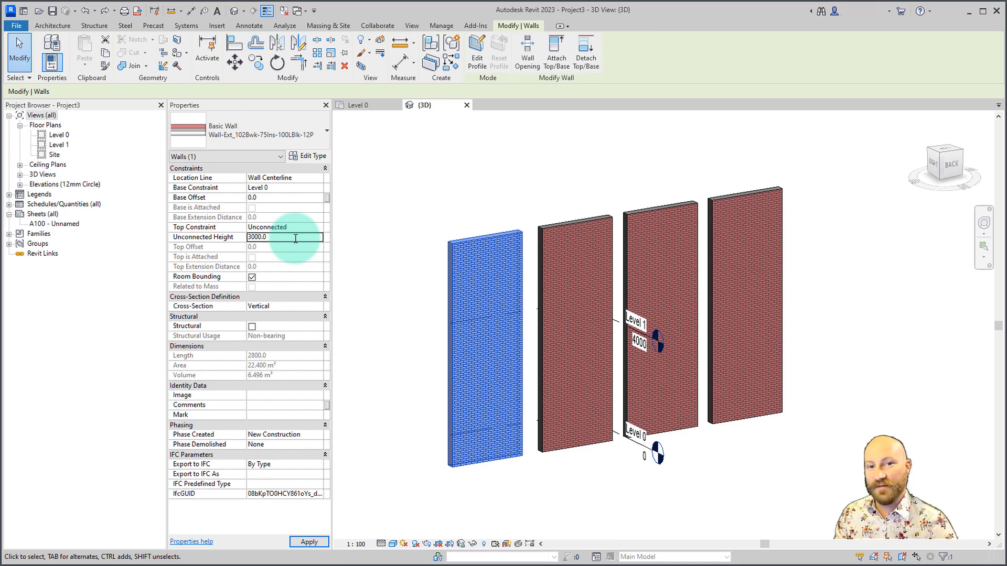
pyautogui.click(396, 226)
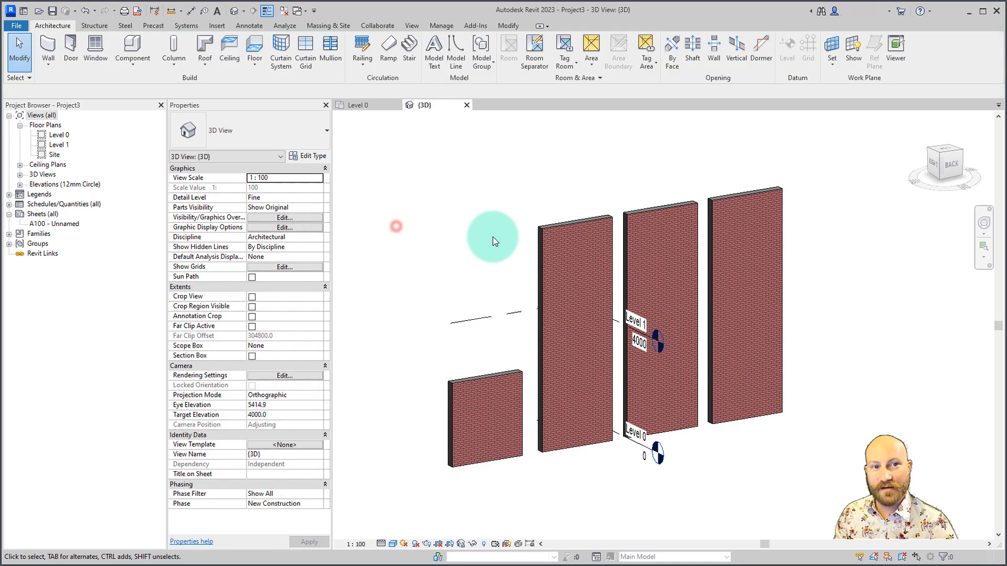
# Step: Set the base constraint of the second wall to Level 1
pyautogui.click(546, 228)
pyautogui.click(290, 188)
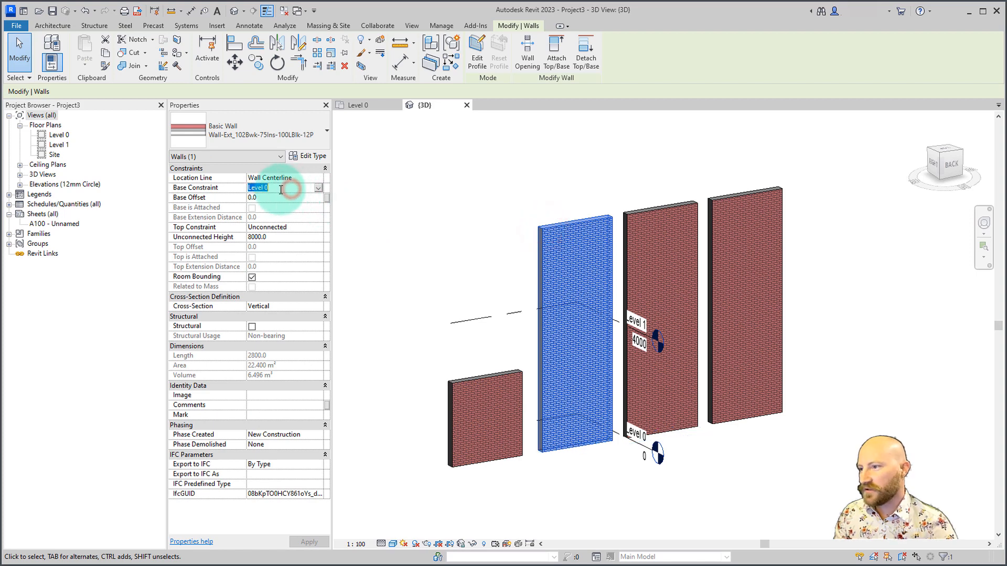
pyautogui.click(319, 188)
pyautogui.click(278, 207)
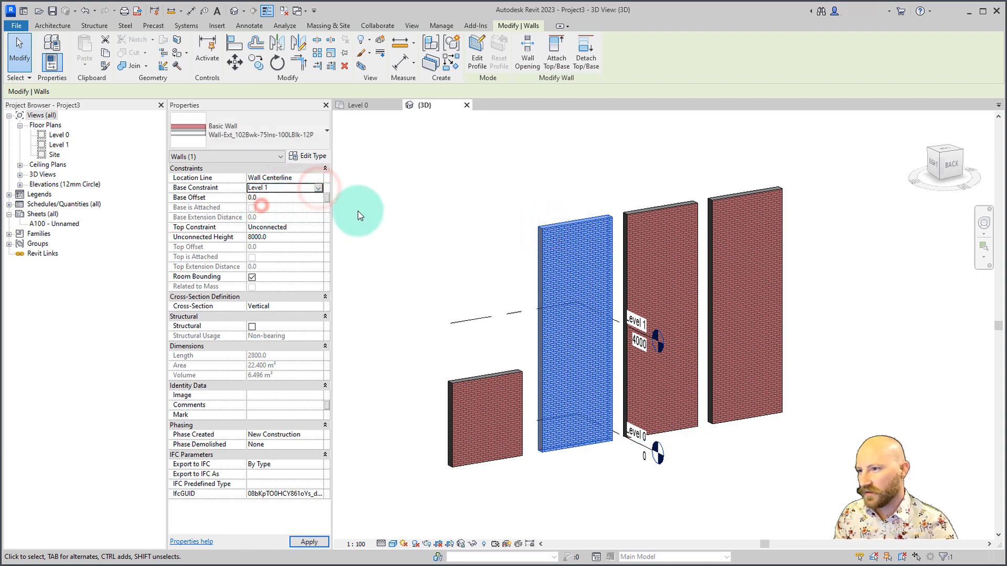
pyautogui.click(404, 217)
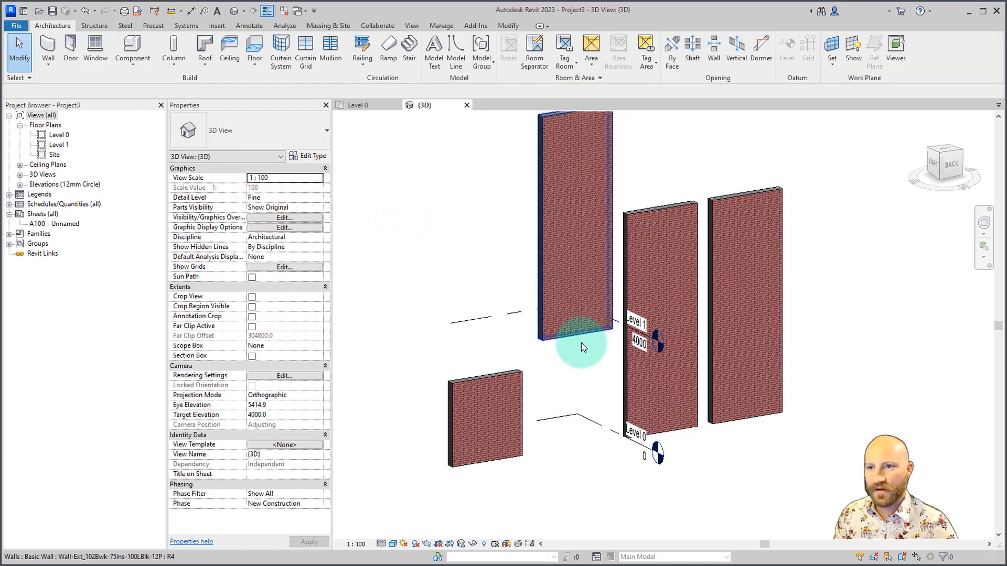
pyautogui.click(642, 284)
pyautogui.click(403, 258)
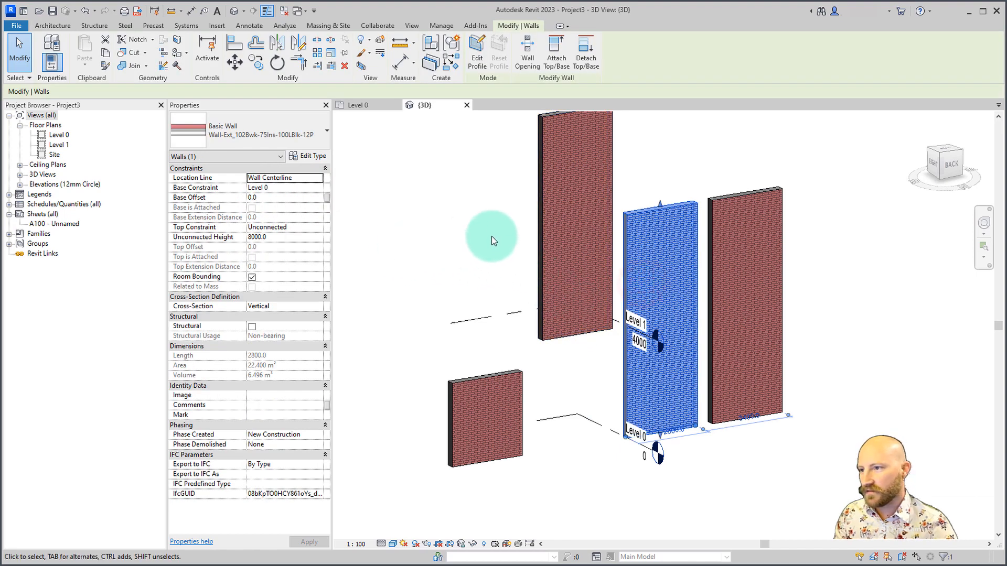
pyautogui.click(474, 230)
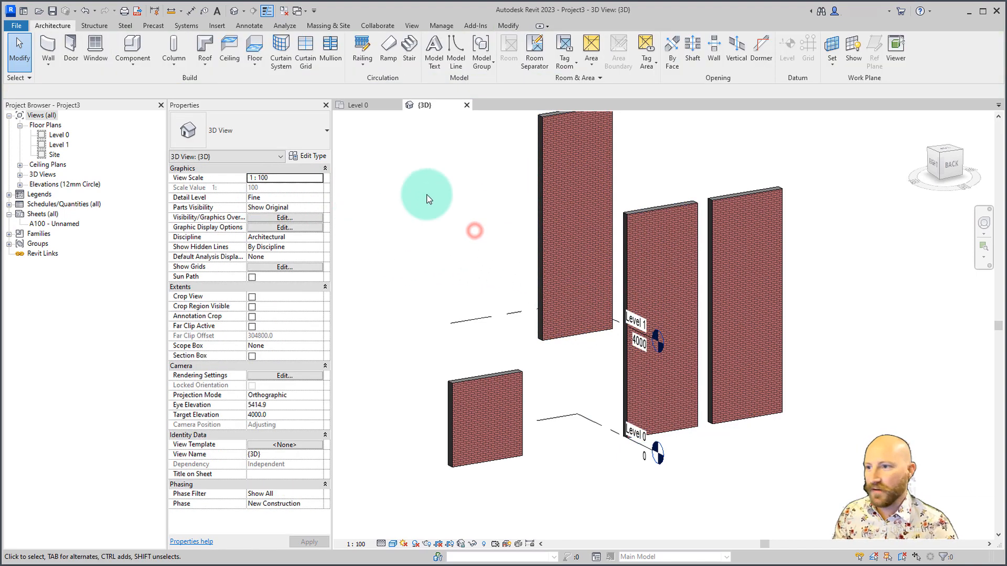
# Step: Set the exterior brick layer thickness to 1002.5 mm in the structure of the raised wall's type
pyautogui.click(544, 226)
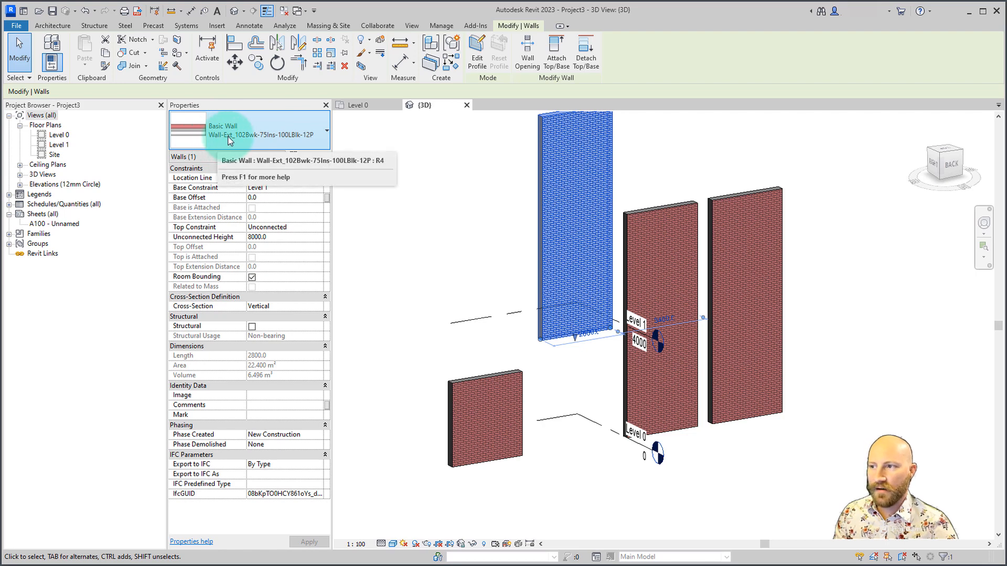
pyautogui.click(298, 157)
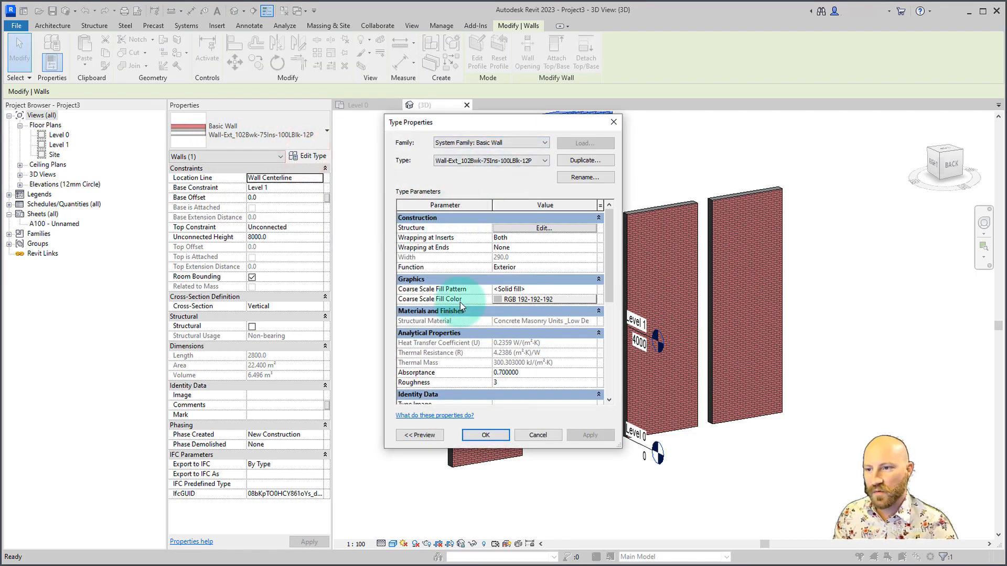
pyautogui.click(530, 231)
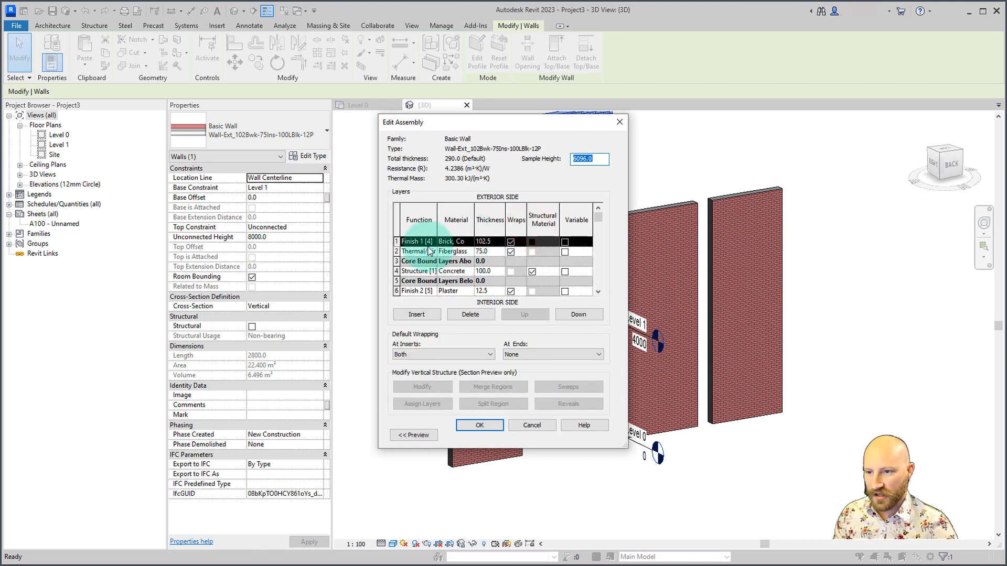
pyautogui.click(481, 241)
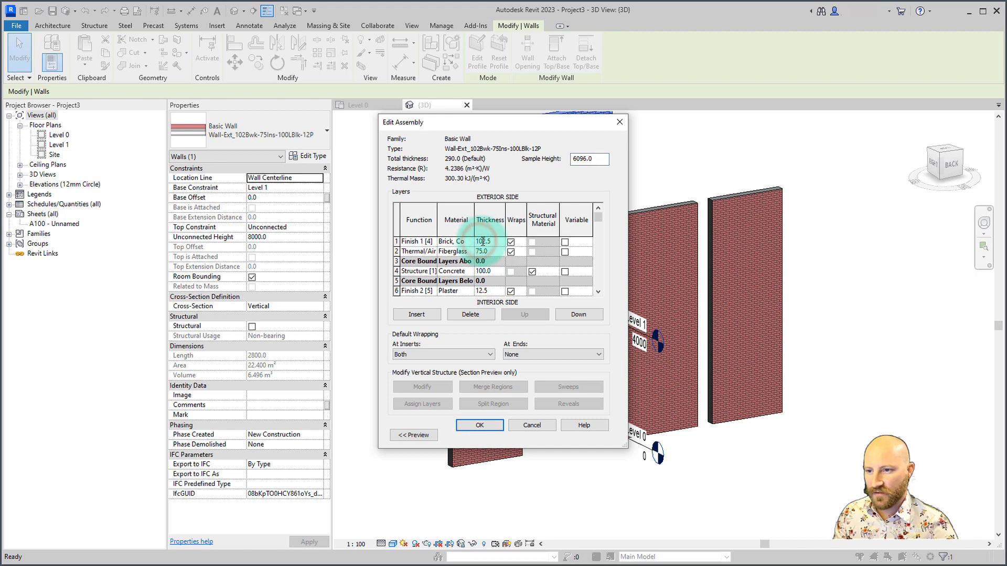
pyautogui.write('0')
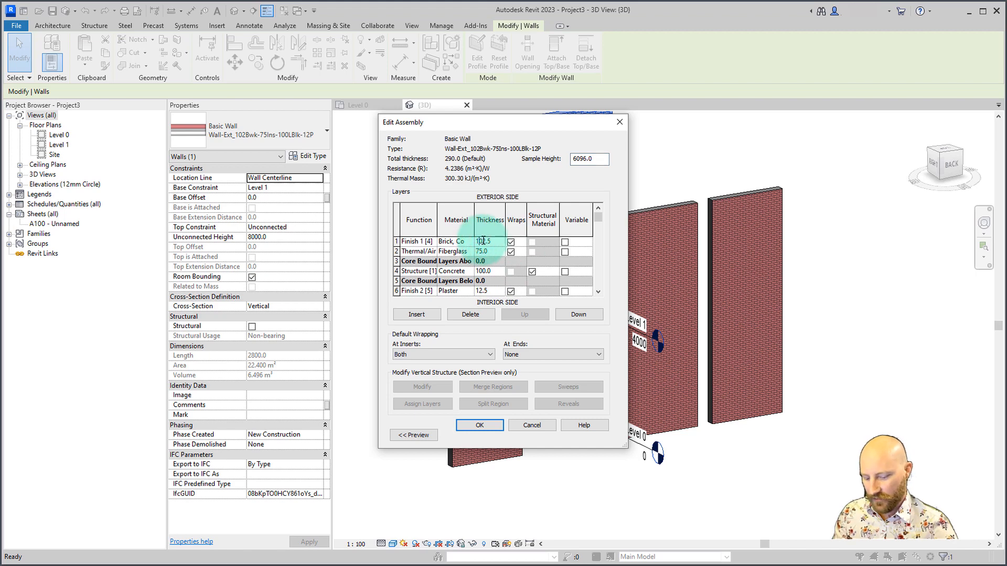
pyautogui.click(481, 426)
pyautogui.click(486, 435)
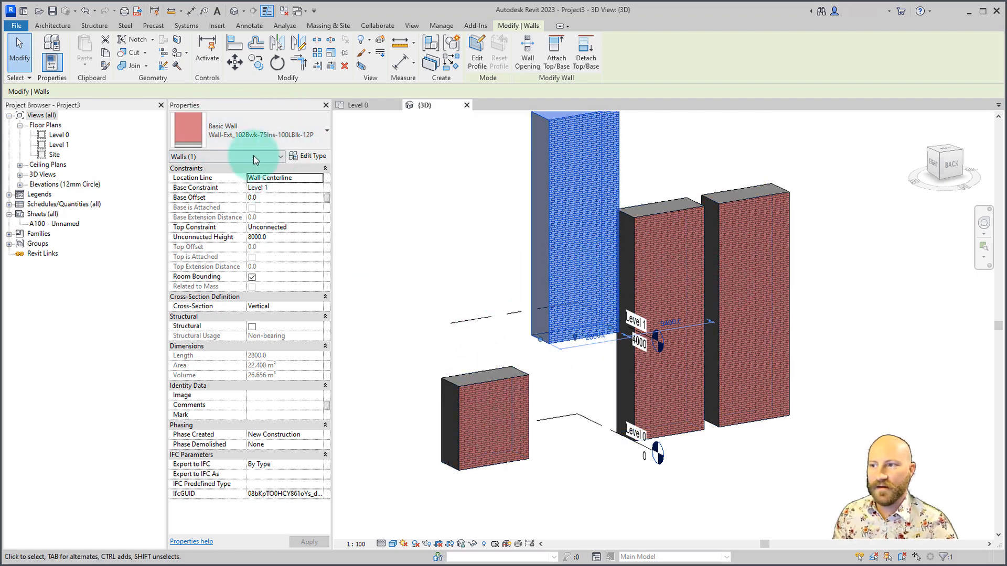
# Step: Duplicate the thickened wall type under the name Wall-Ext_1002Bwk-75Ins-100LBlk-12P 2
pyautogui.click(310, 158)
pyautogui.click(584, 159)
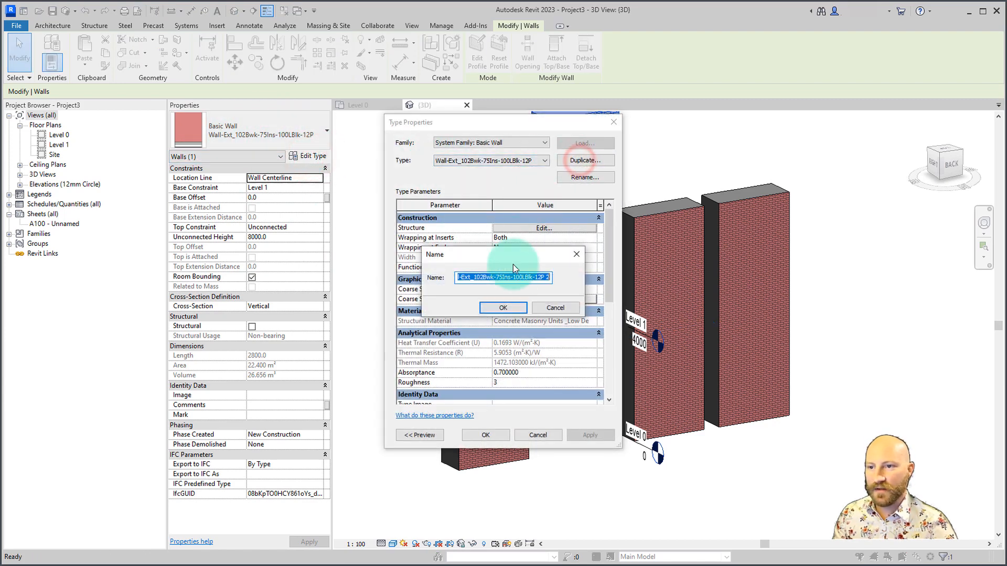
pyautogui.click(480, 279)
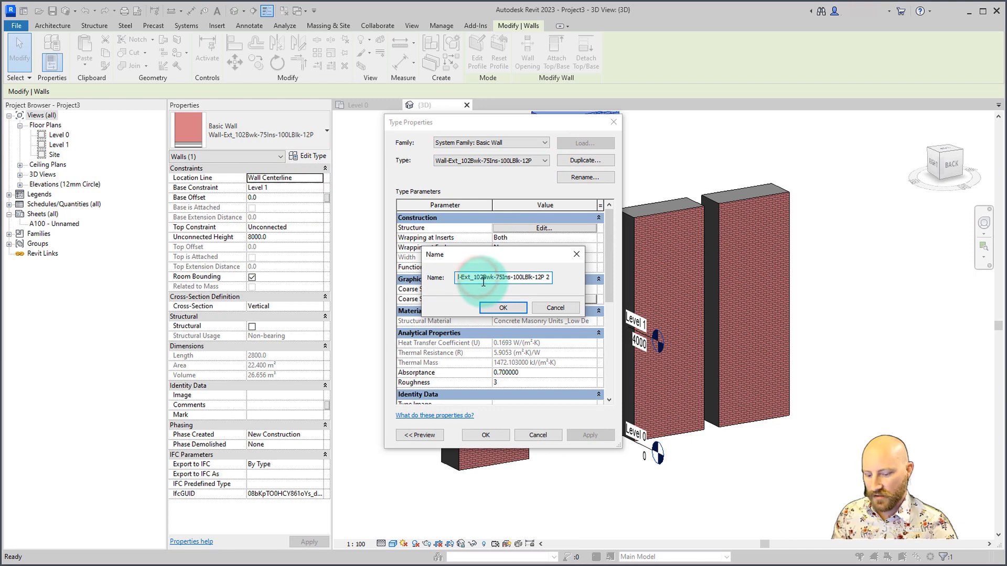
pyautogui.write('0')
pyautogui.click(503, 307)
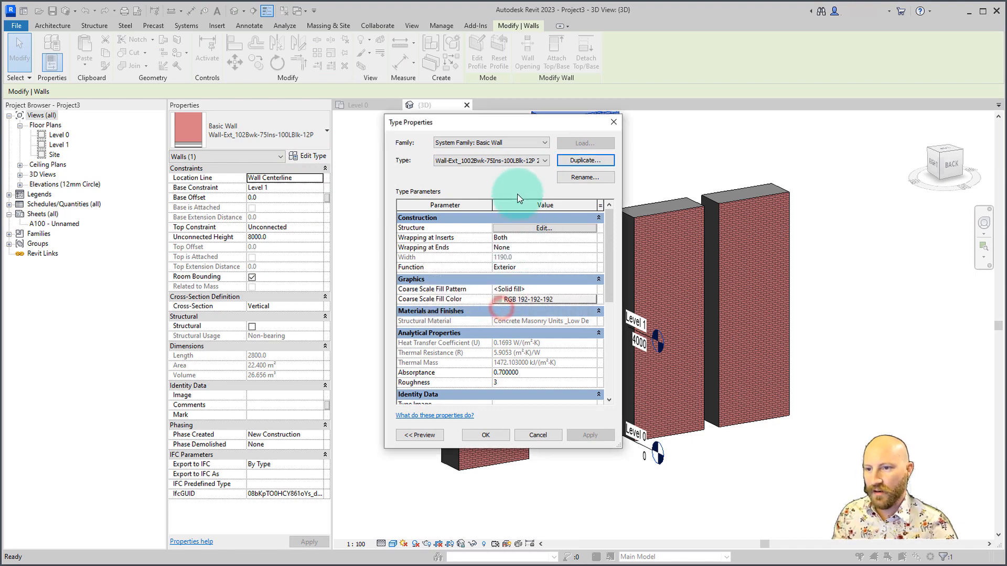
# Step: Switch back to type Wall-Ext_102Bwk-75Ins-100LBlk-12P and set its exterior brick layer thickness to 102.5 mm
pyautogui.click(516, 160)
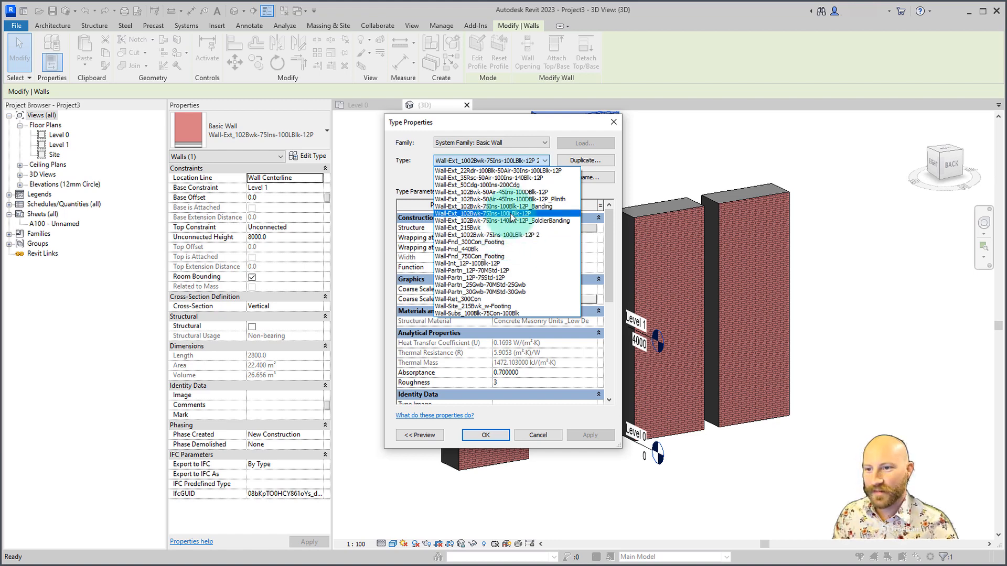
pyautogui.click(511, 214)
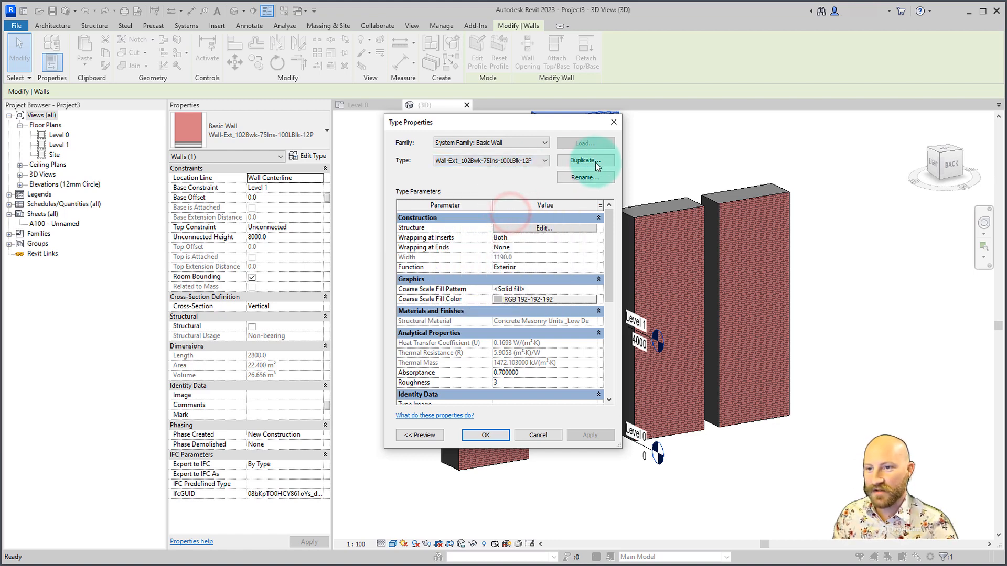
pyautogui.click(544, 228)
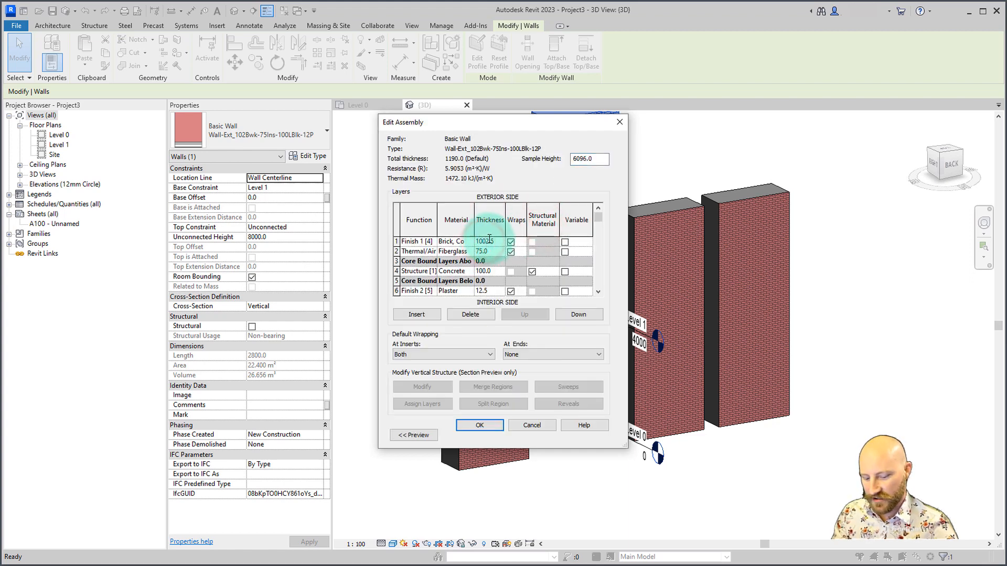
pyautogui.click(479, 425)
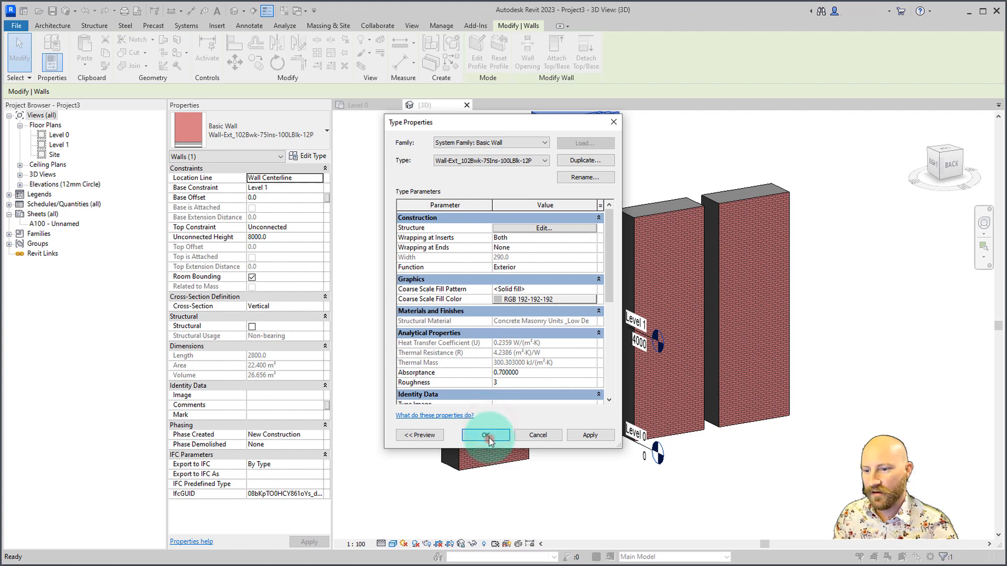
pyautogui.click(488, 436)
pyautogui.click(591, 479)
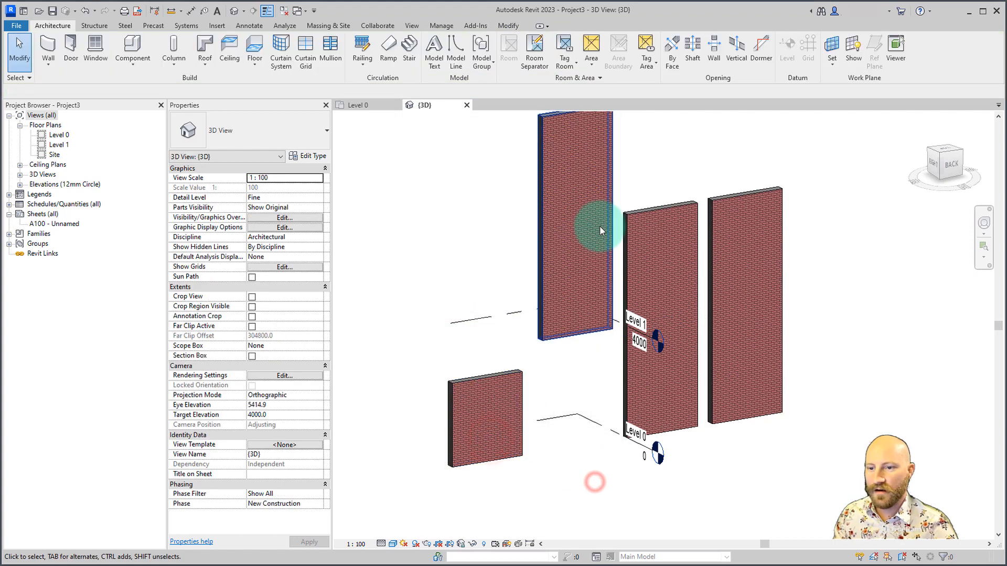
# Step: Change only the raised second wall to the type Wall-Ext_1002Bwk-75Ins-100LBlk-12P 2
pyautogui.click(544, 302)
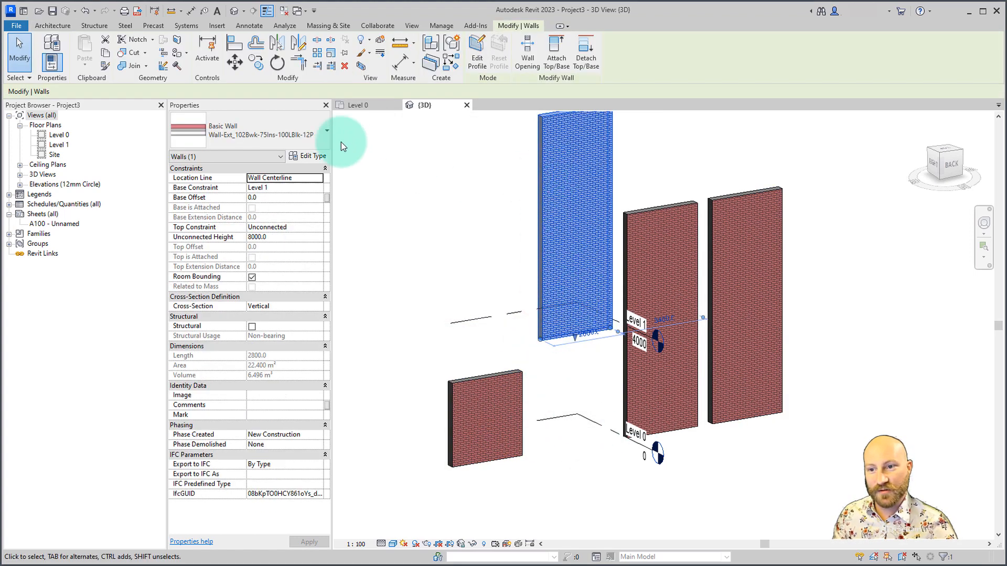
pyautogui.click(272, 137)
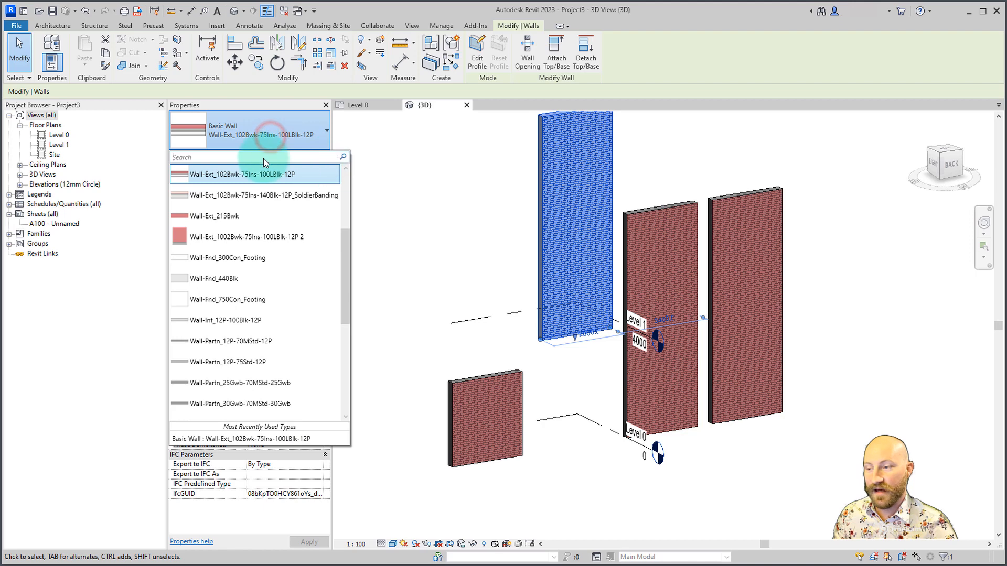
pyautogui.click(230, 239)
pyautogui.click(465, 202)
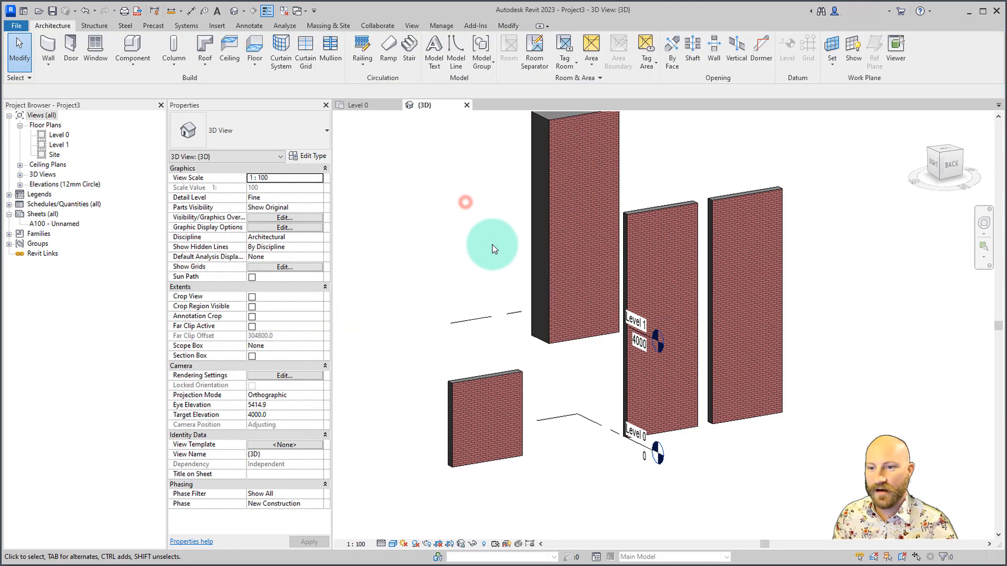
pyautogui.moveTo(493, 249); pyautogui.dragTo(469, 302, button='middle')
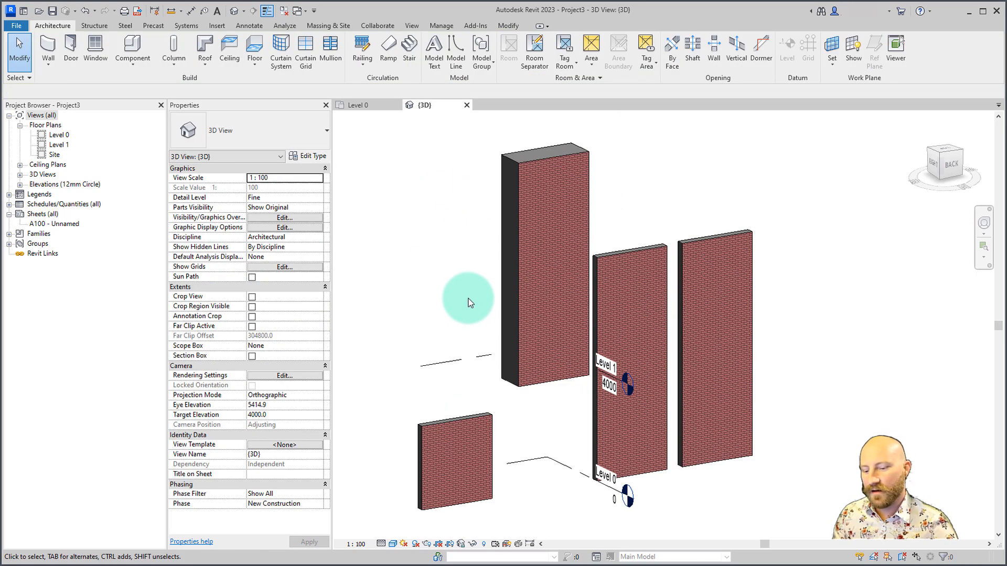